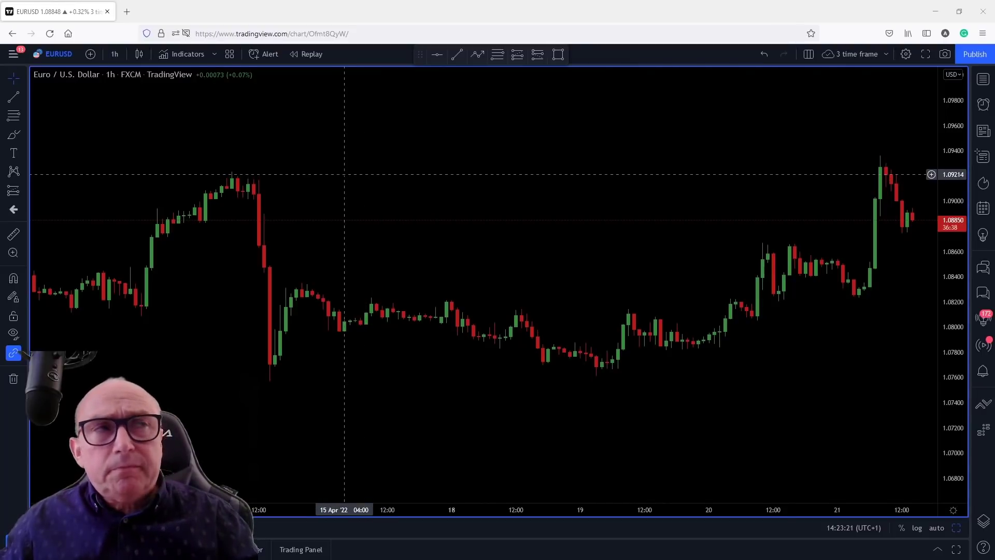
Step: Find and add the Average True Range indicator to the EURUSD 1h chart, then close the indicator list
left_click(213, 57)
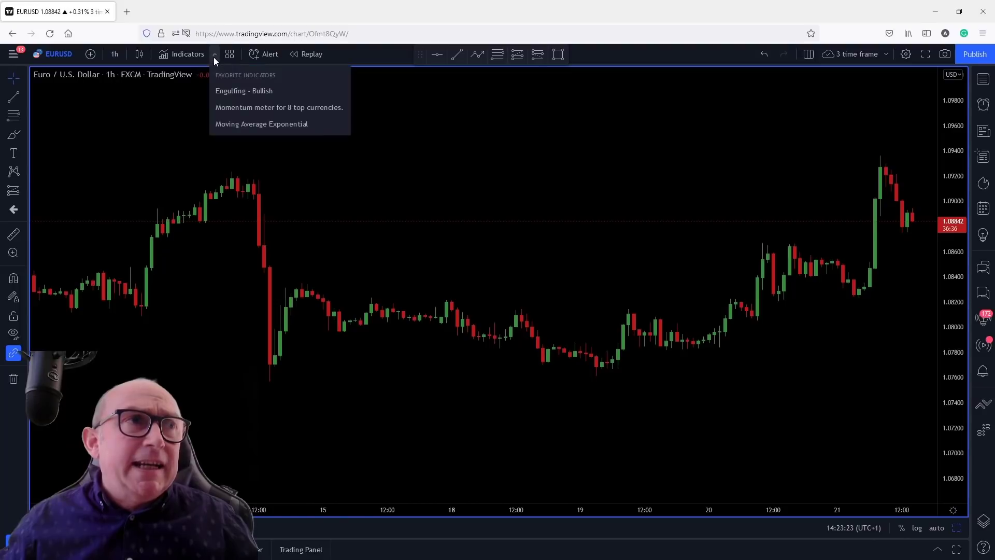
left_click(196, 54)
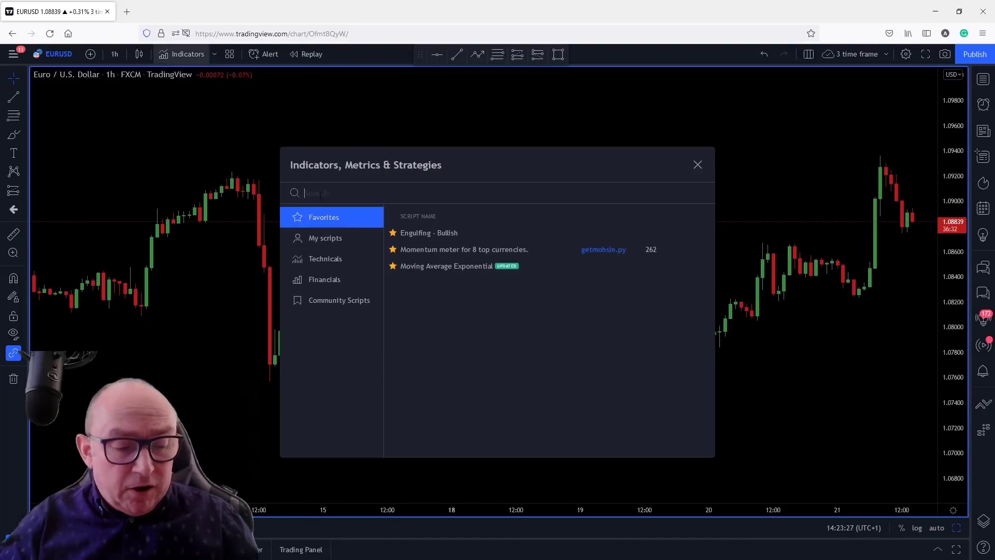
type("Aver")
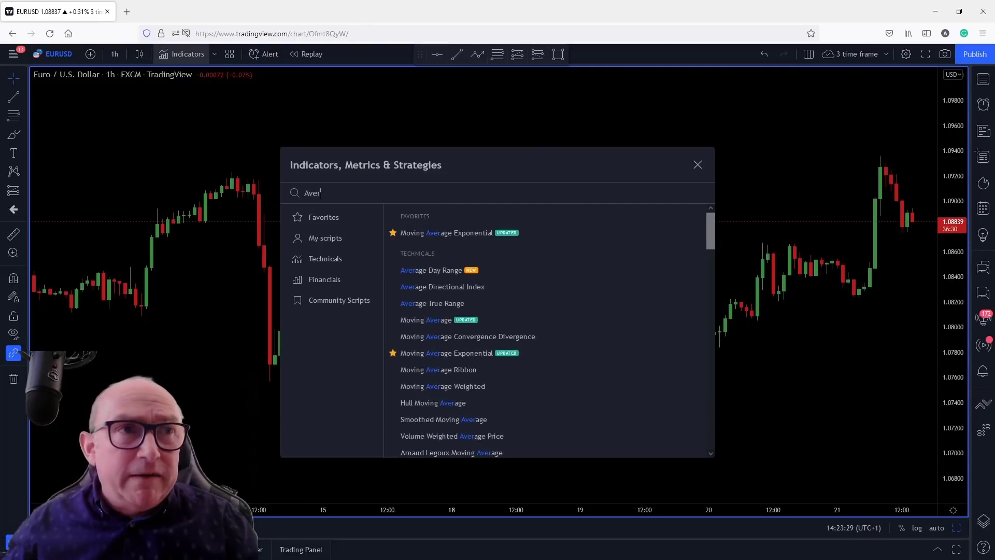
left_click(421, 304)
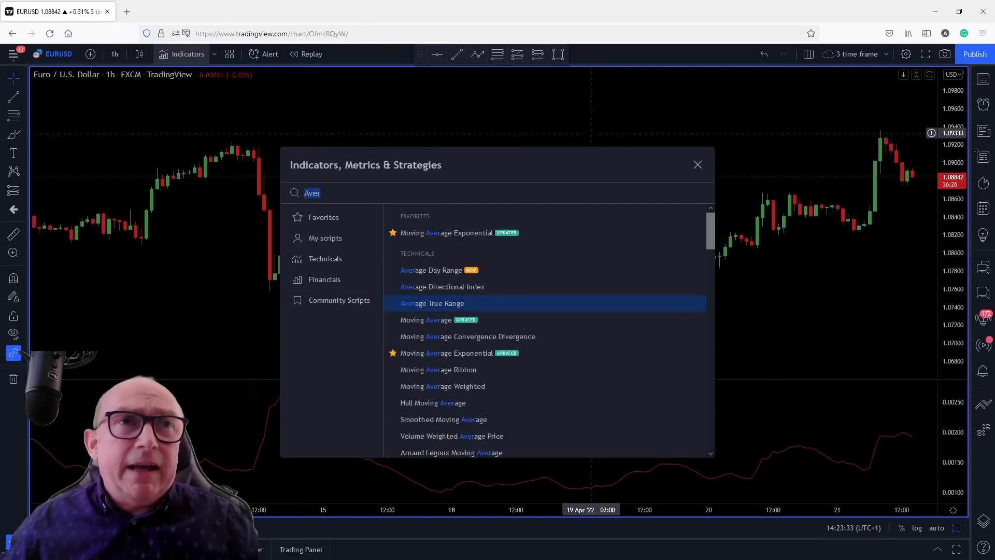
left_click(590, 137)
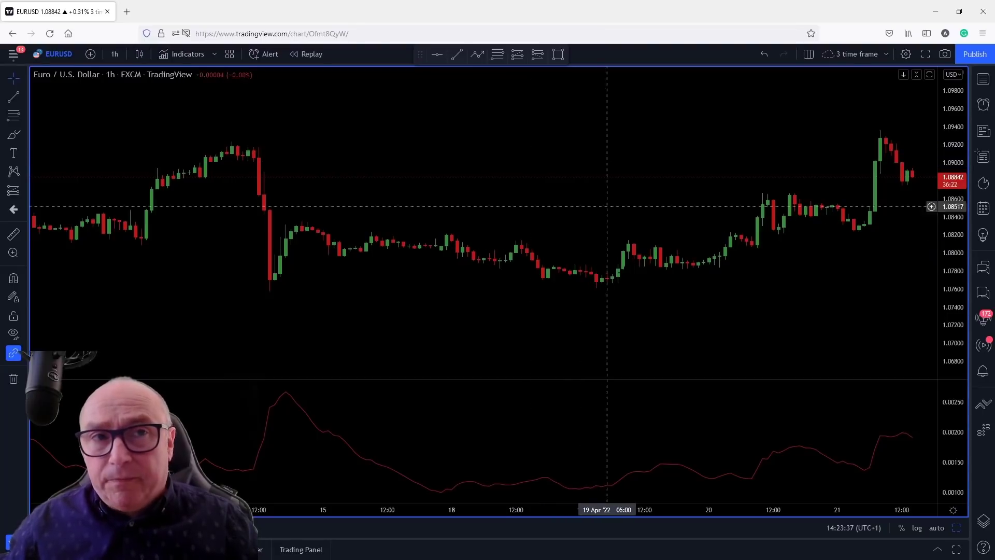
Step: Set the ATR line's colour to light cyan, review the indicator's inputs and apply the settings
right_click(677, 466)
left_click(713, 548)
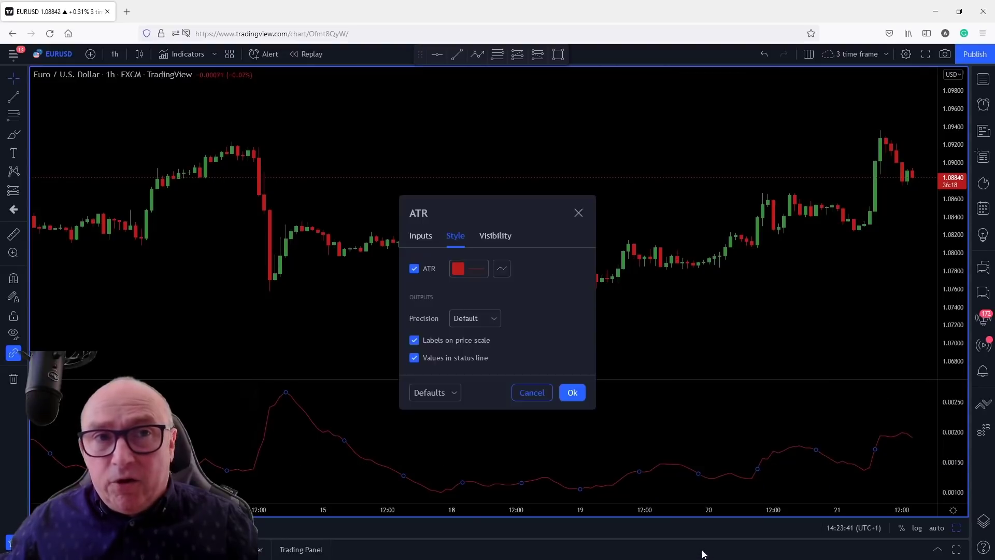
left_click(477, 270)
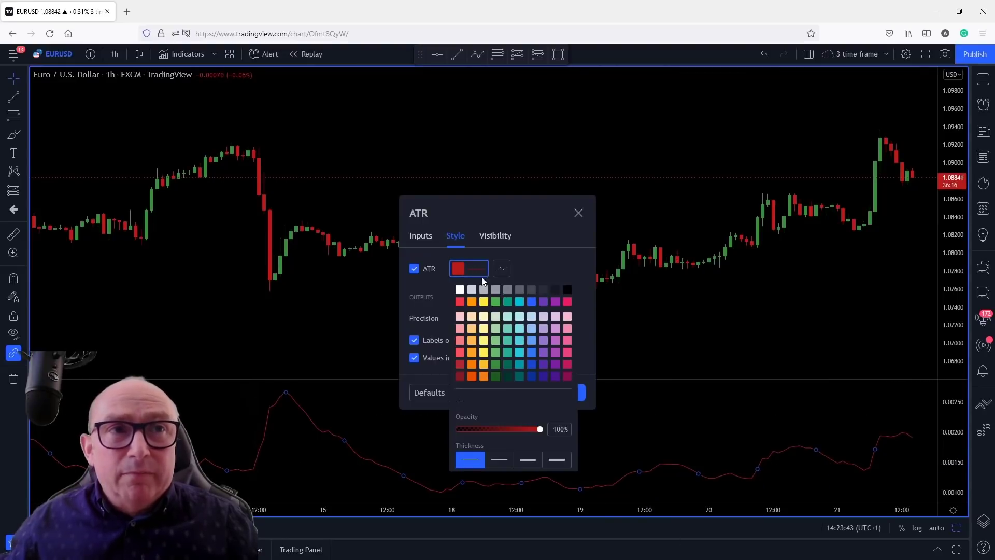
left_click(519, 340)
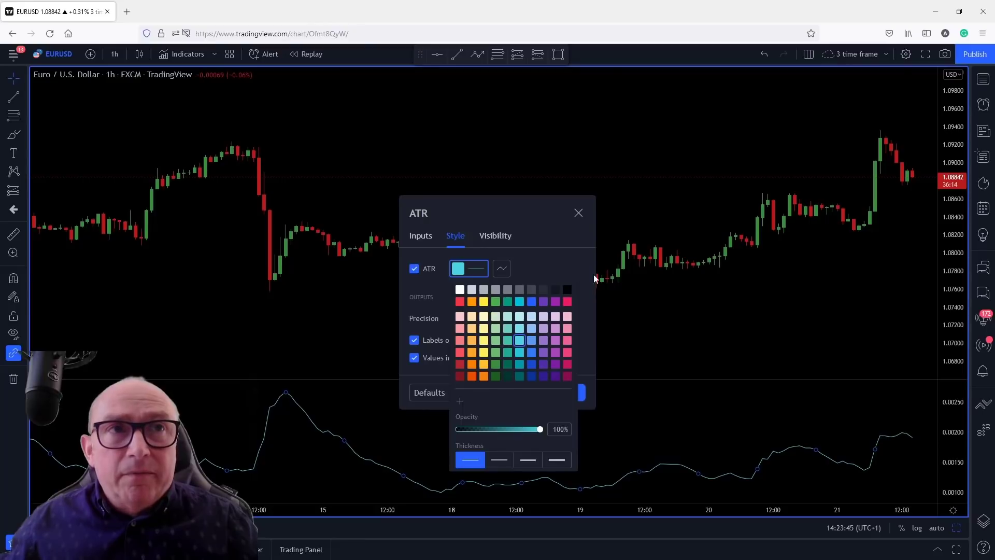
left_click(413, 235)
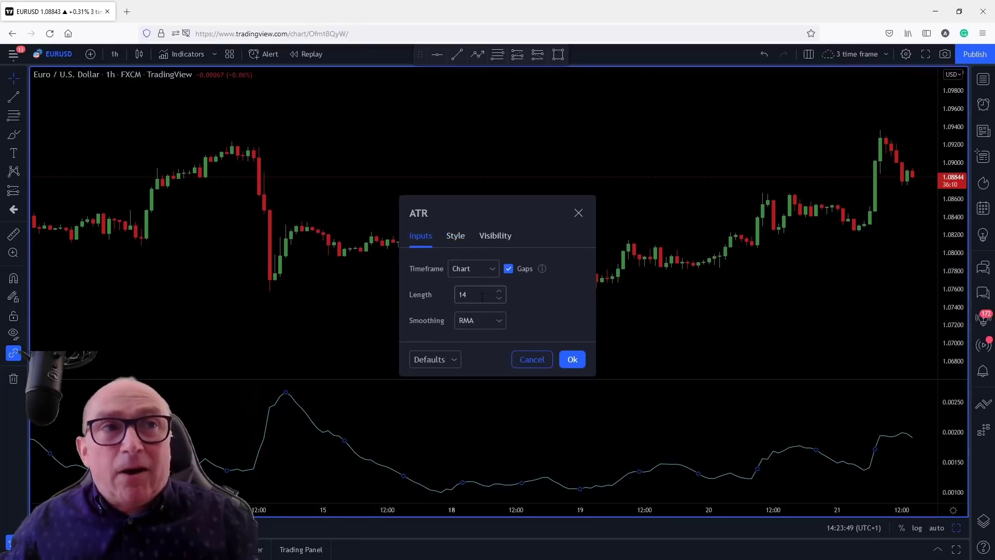
left_click(572, 360)
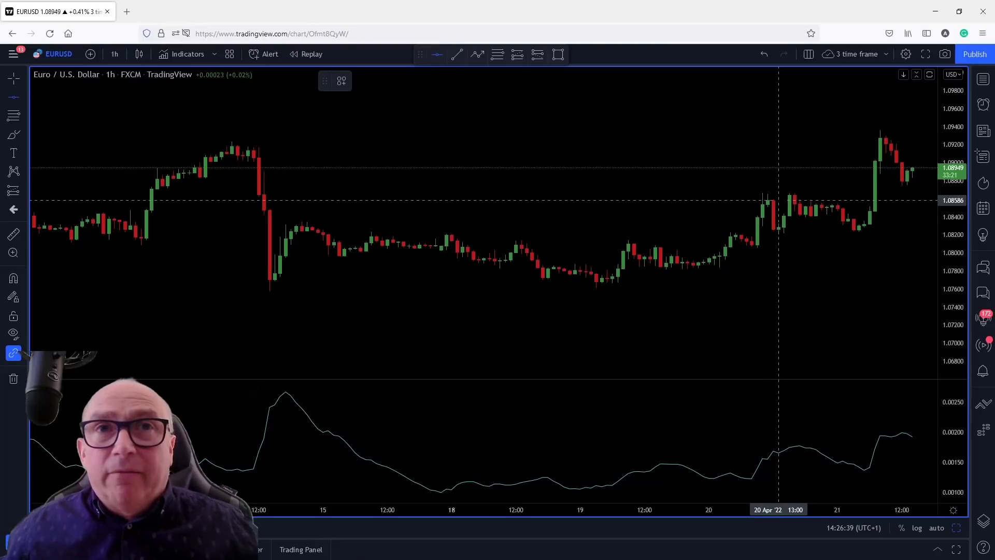
Step: Place horizontal lines at about 1.08528 below the current price and about 1.09523 above it
left_click(779, 206)
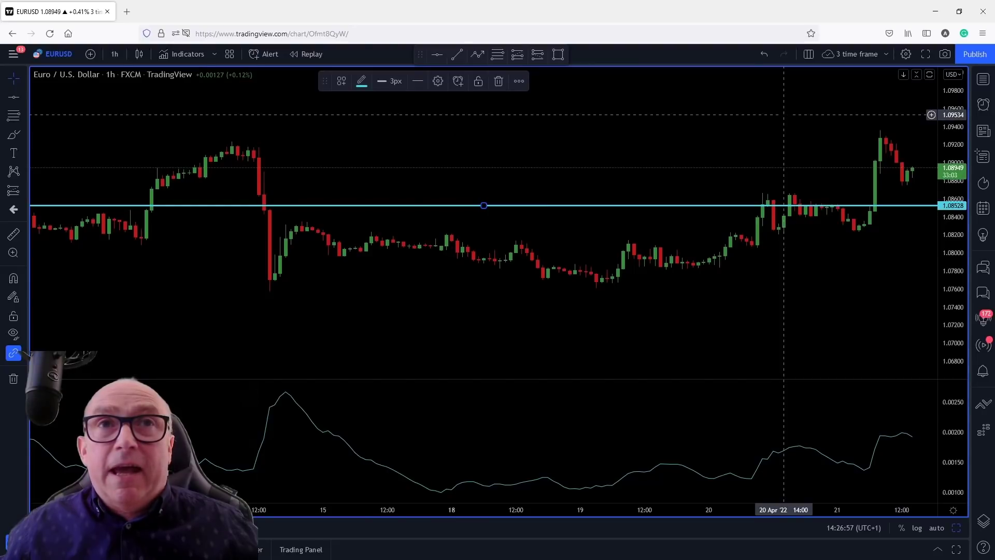
left_click(783, 114)
left_click(437, 53)
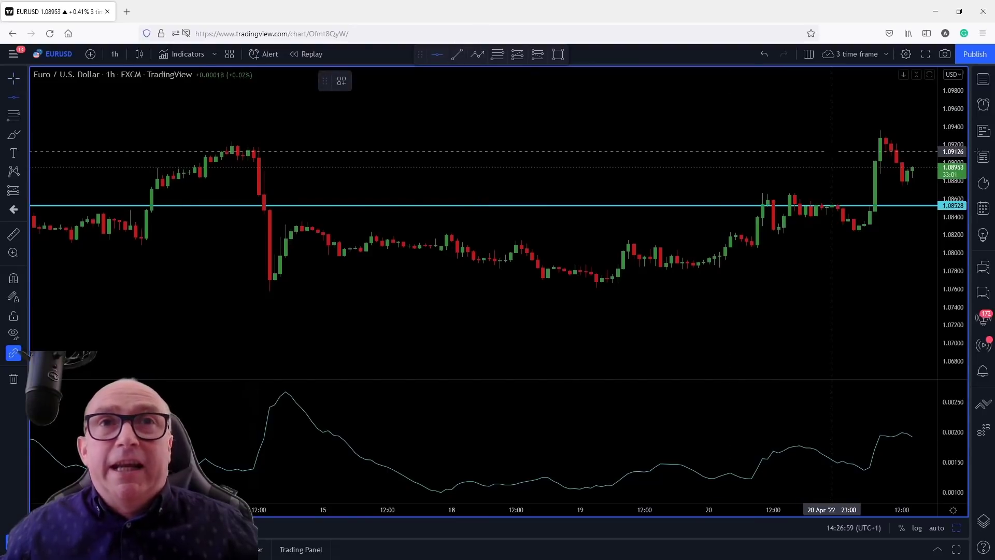
left_click(849, 116)
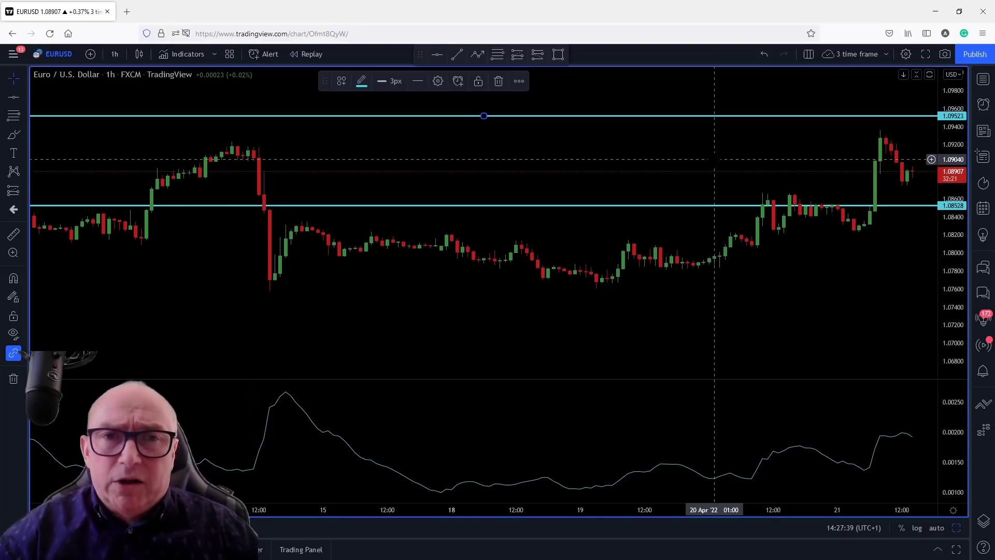
Step: Switch to MetaTrader 4 and add the Average True Range oscillator to the EURUSD H1 chart with period 14
key("alt+Tab")
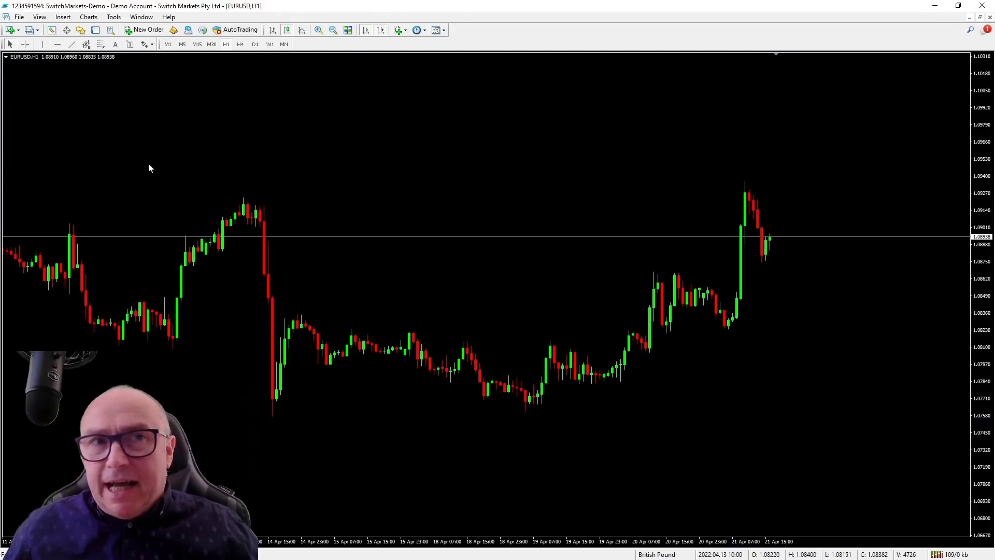
left_click(62, 17)
mouse_move(71, 30)
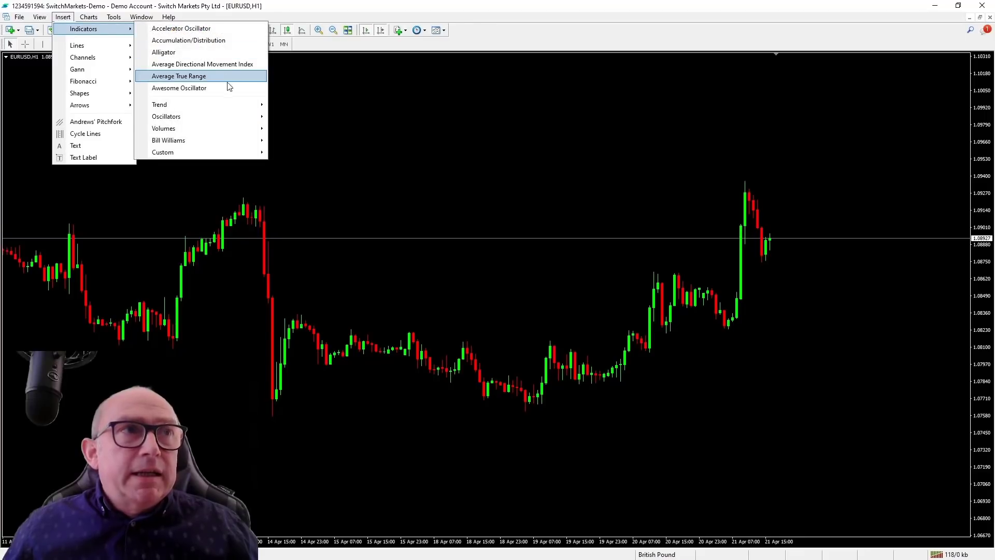
mouse_move(210, 111)
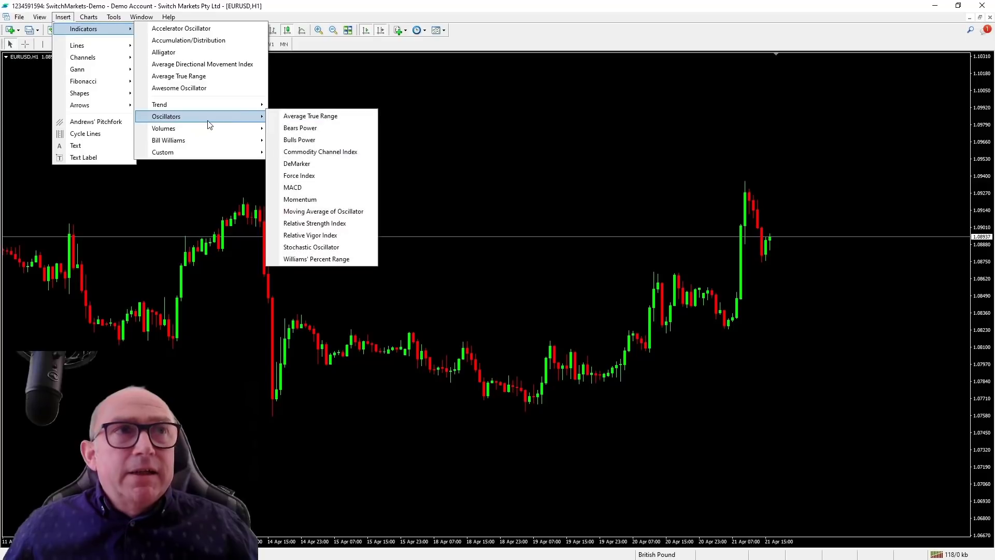
left_click(296, 116)
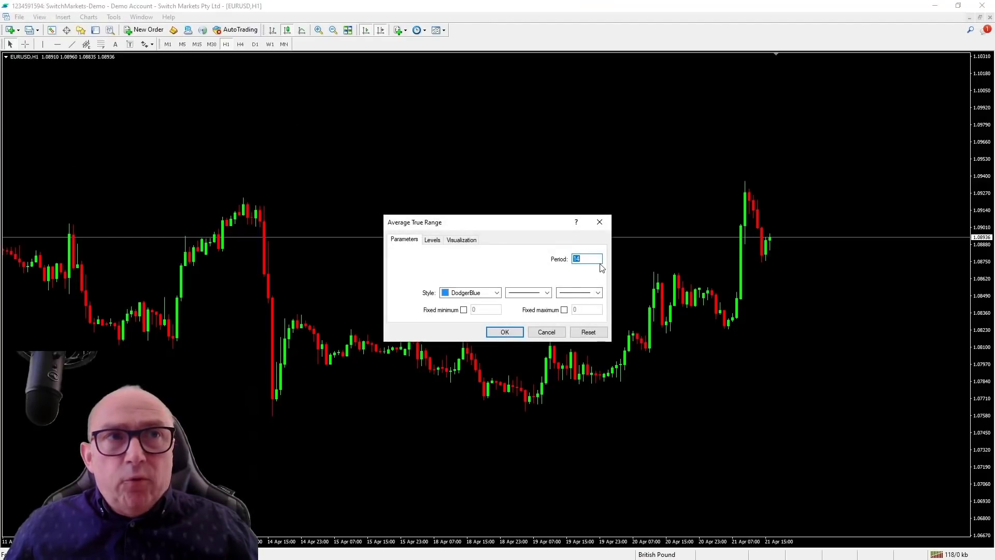
left_click(505, 331)
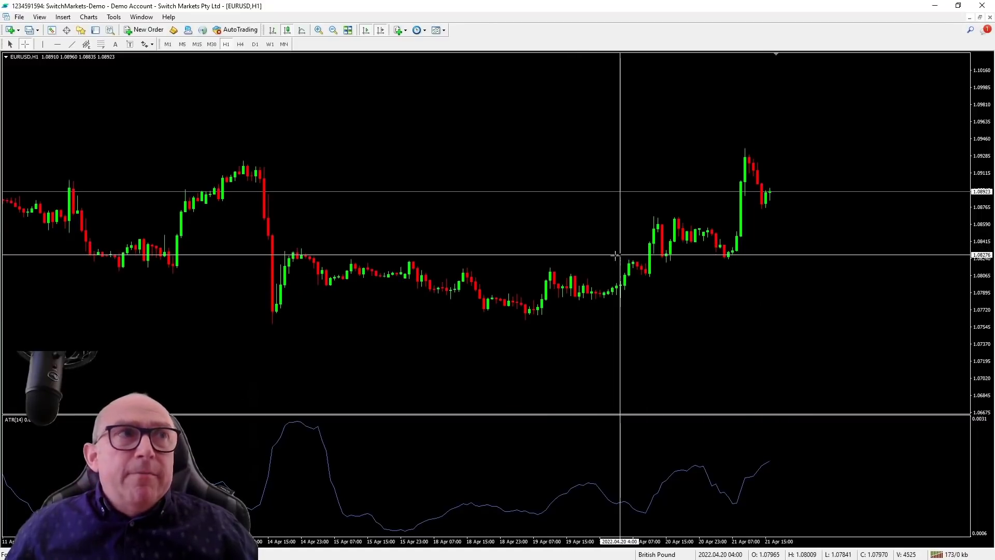
Step: Place a horizontal line below the latest candles on the EURUSD chart and nudge it slightly lower
left_click(57, 44)
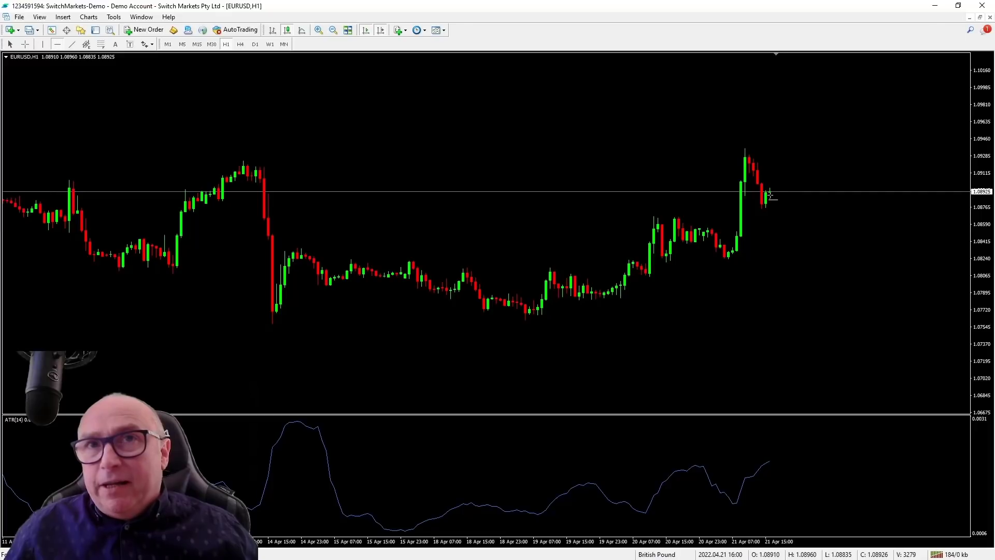
left_click(764, 227)
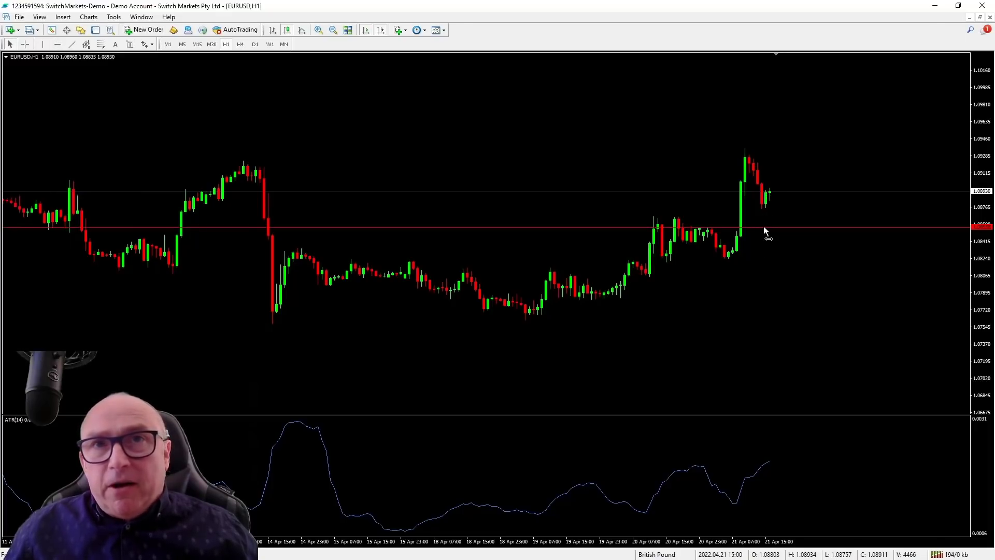
key("Left")
key("Right")
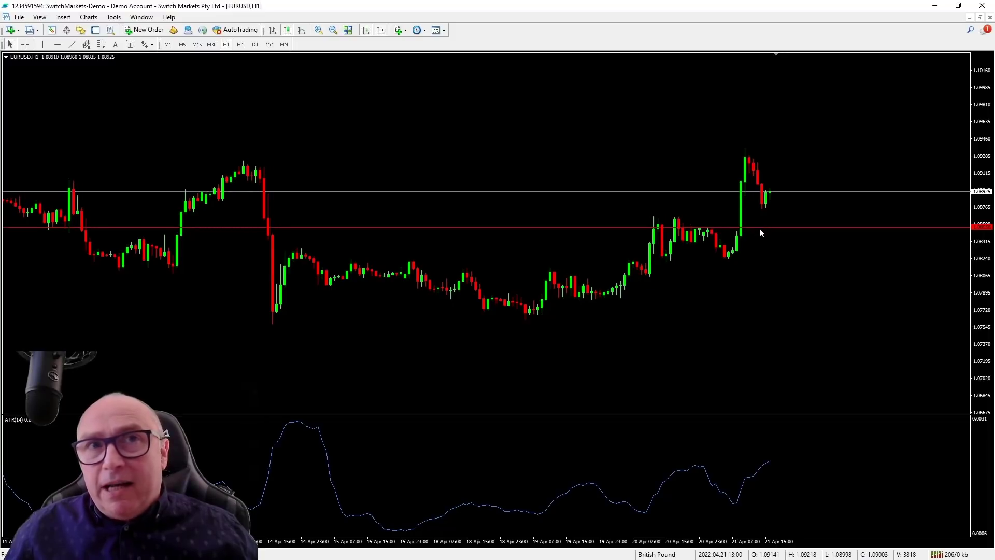
left_click_drag(758, 228, 757, 229)
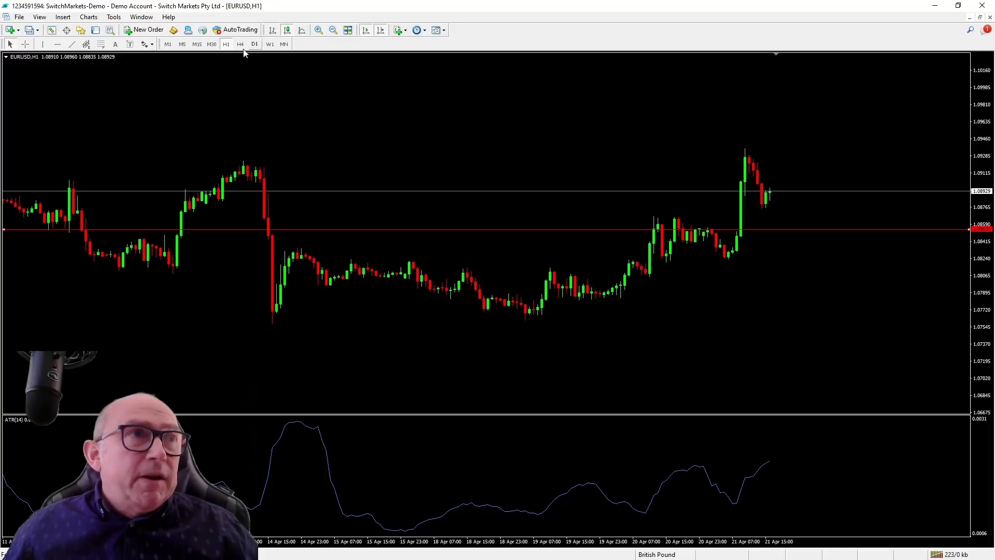
Step: Place a second horizontal line above the recent swing high and move it slightly higher
left_click(55, 45)
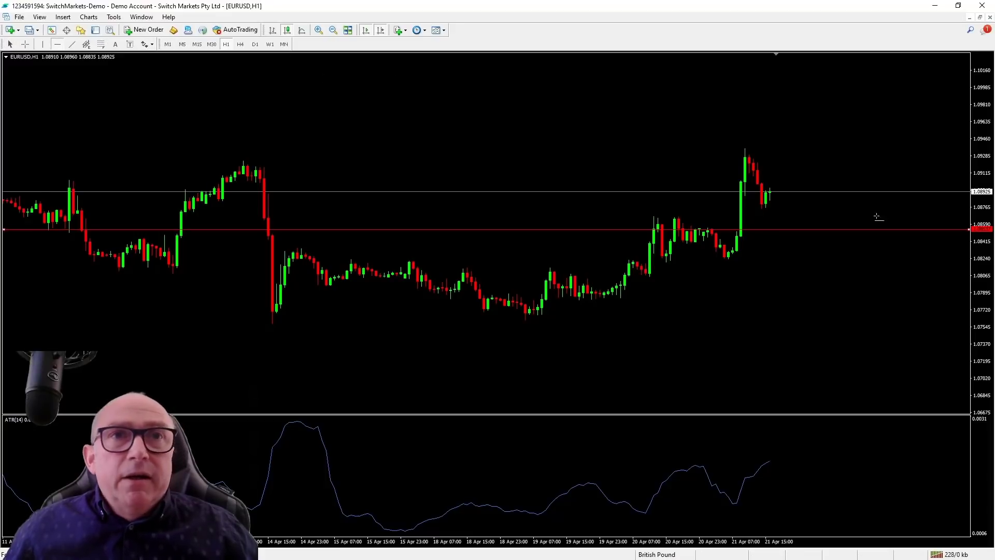
left_click(824, 141)
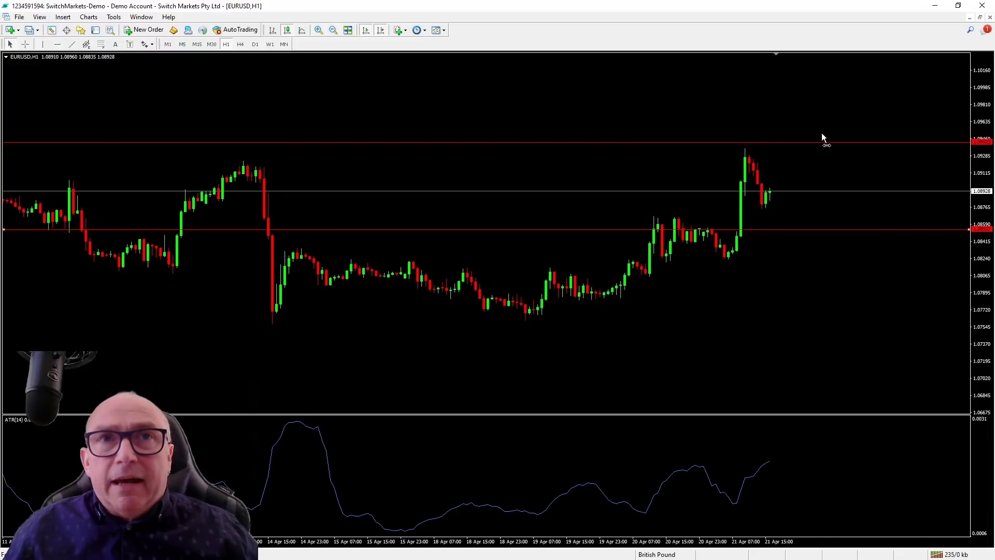
left_click_drag(819, 141, 819, 131)
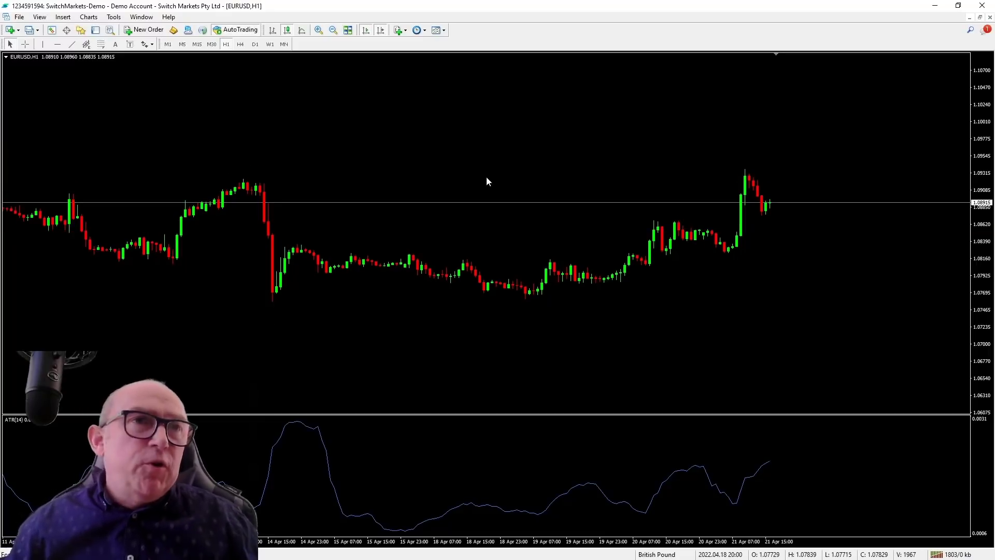
Step: Insert the custom indicator ATR Channels CLOSE and colour its lines White, Yellow, DeepSkyBlue and Red
left_click_drag(980, 348, 977, 315)
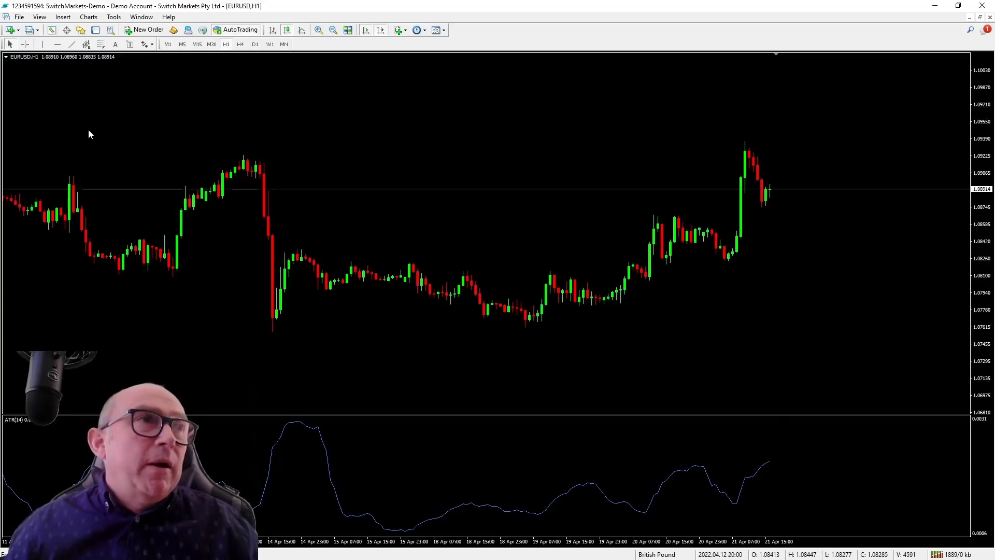
left_click(64, 17)
mouse_move(76, 30)
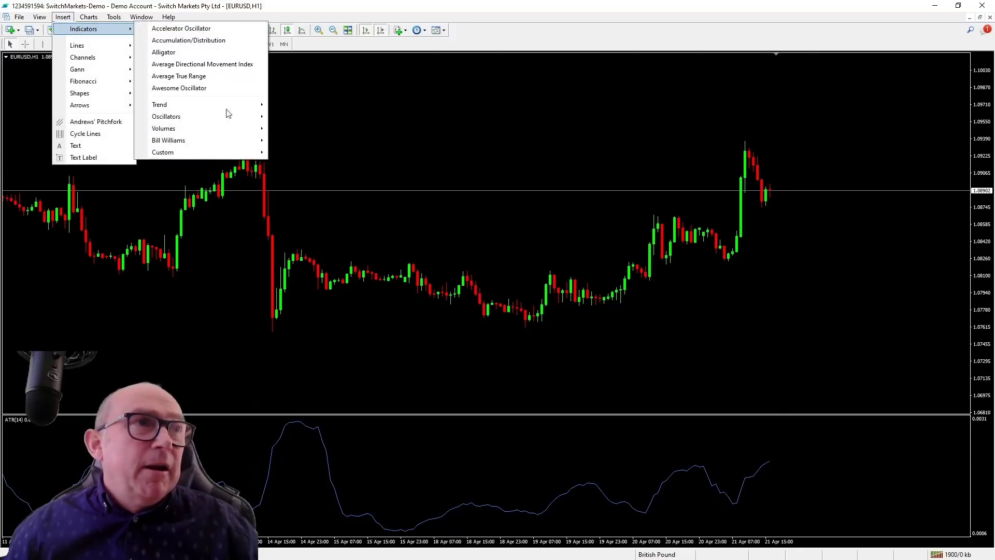
mouse_move(226, 154)
left_click(290, 199)
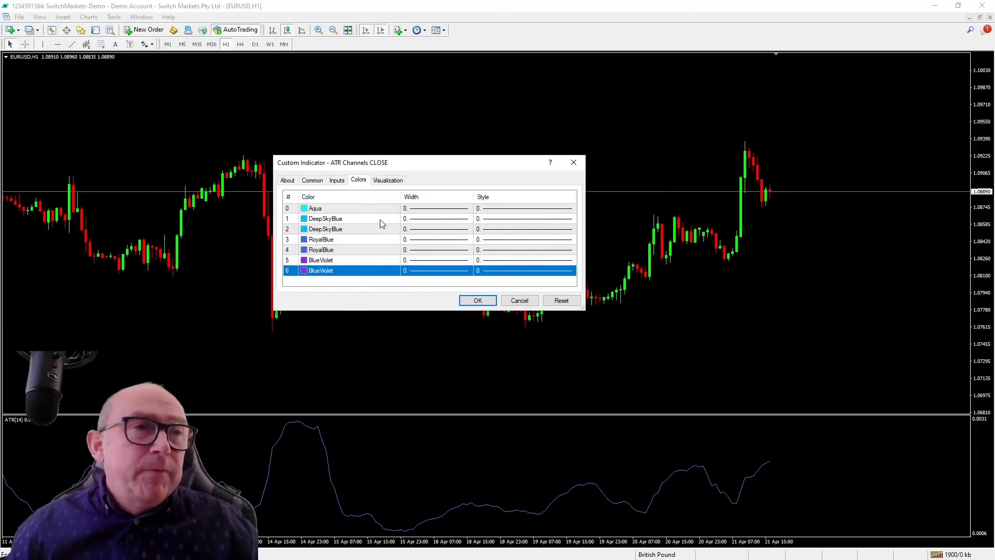
left_click(418, 165)
left_click(441, 163)
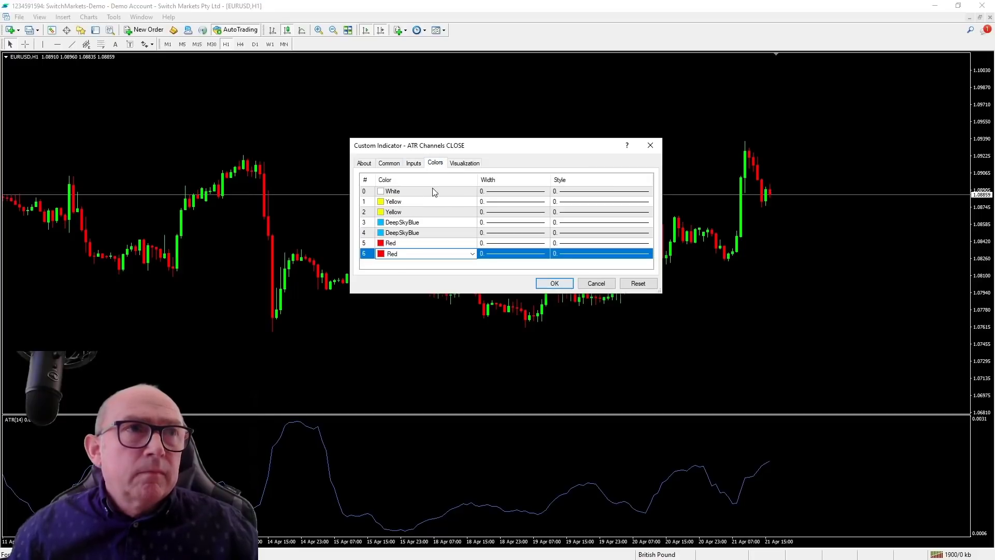
Step: Set the ATR Channels inputs PeriodsATR to 14 and MA_Periods to 1
left_click(414, 164)
double_click(493, 191)
type("14")
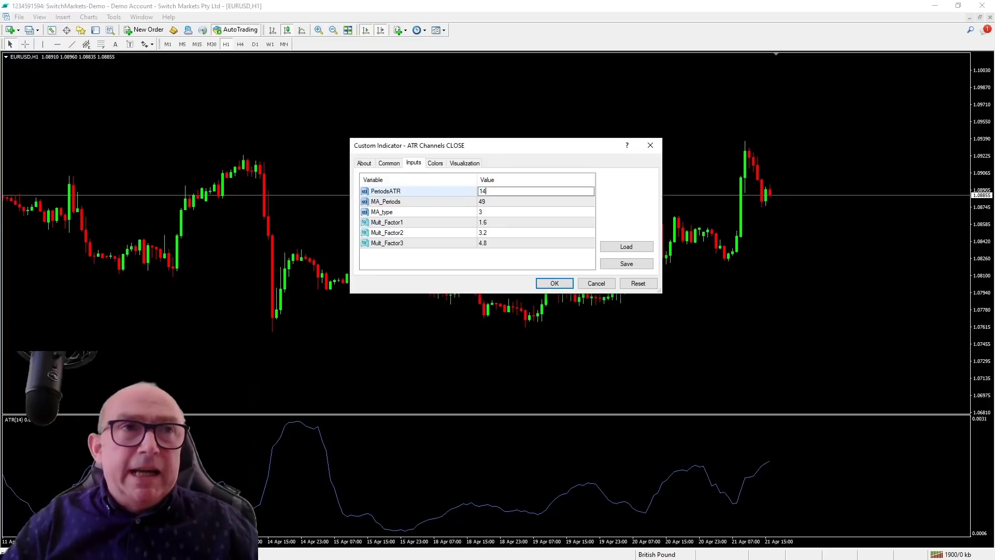
left_click(487, 203)
left_click(486, 202)
type("1")
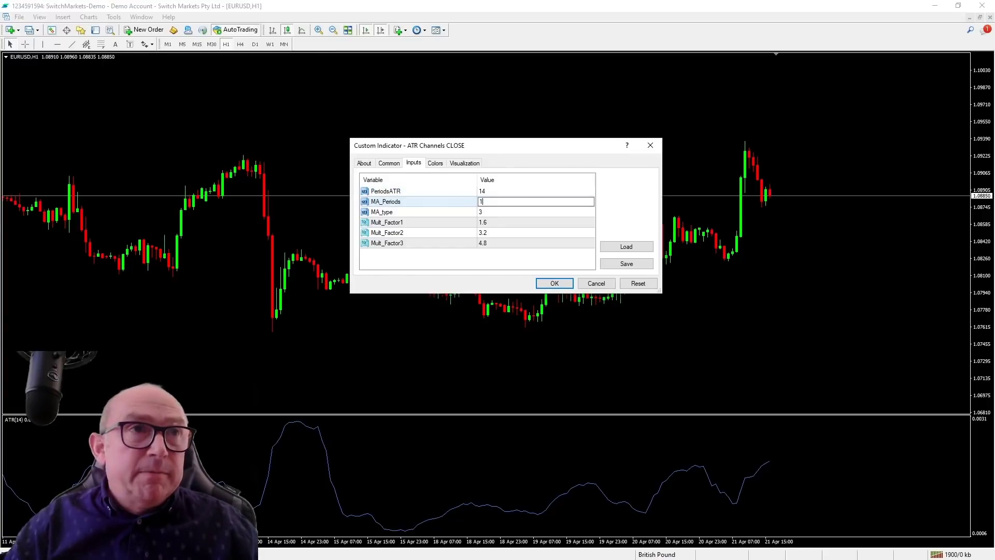
Step: Set Mult_Factor1 to 2, Mult_Factor2 to 3 and Mult_Factor3 to 5, and apply the ATR Channels indicator to the chart
left_click(500, 222)
left_click(491, 223)
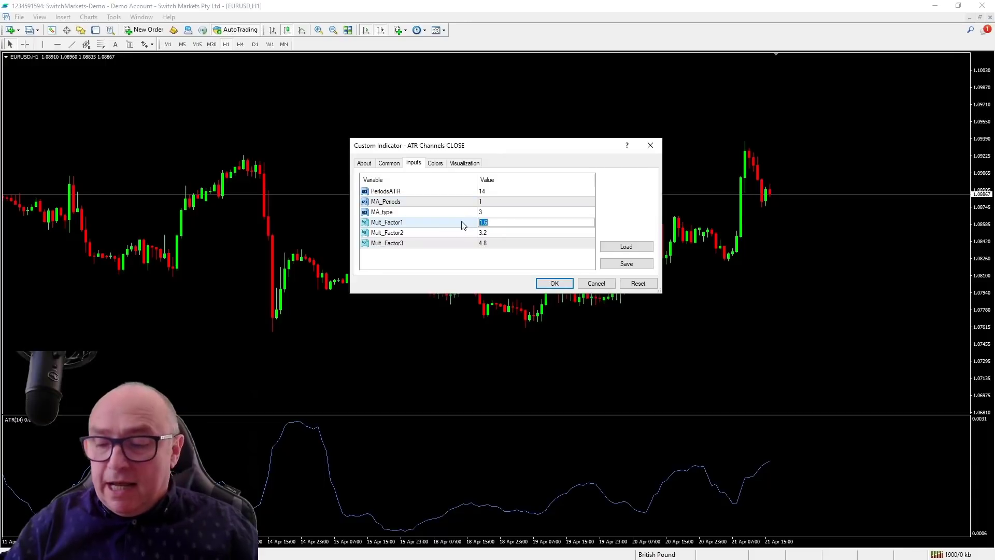
type("2")
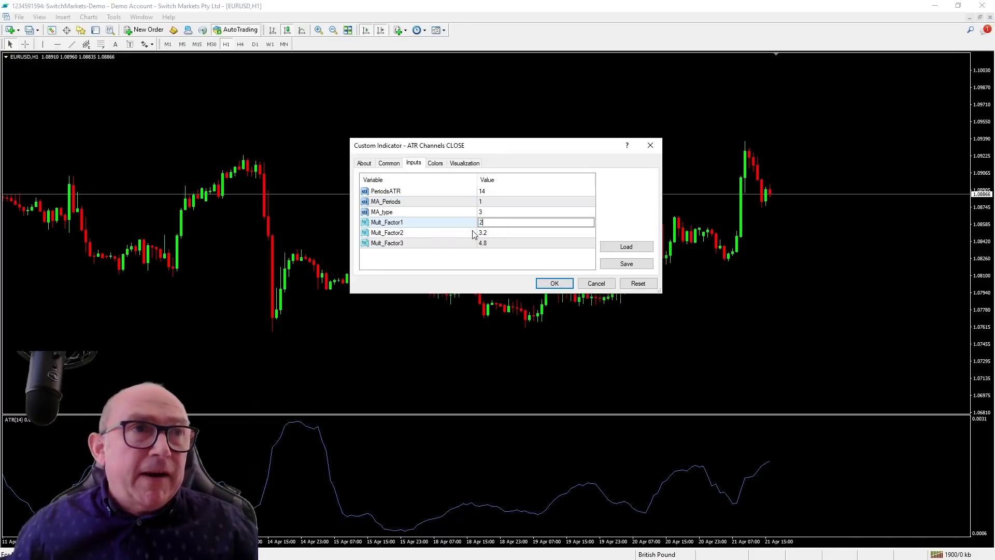
double_click(491, 233)
type("3")
double_click(491, 243)
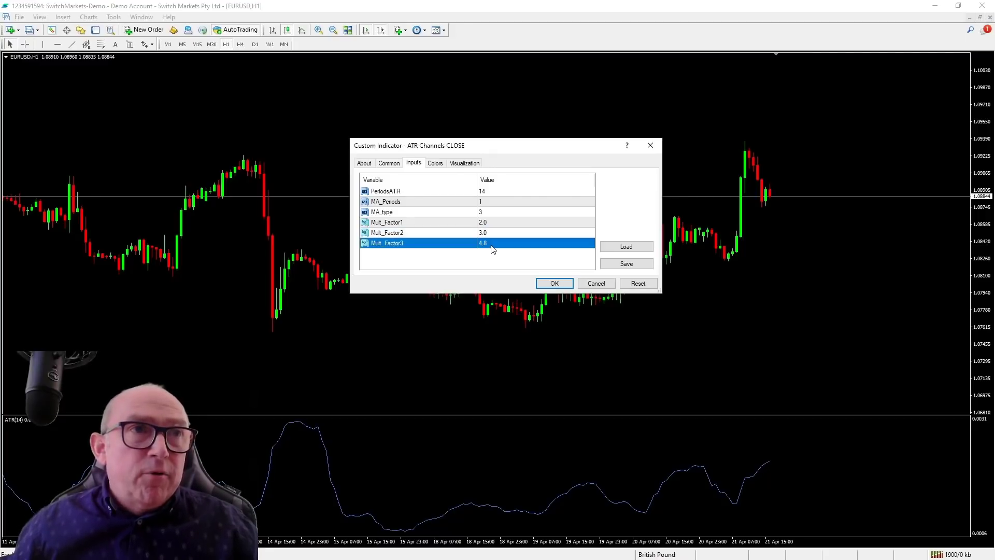
type("5")
left_click(539, 285)
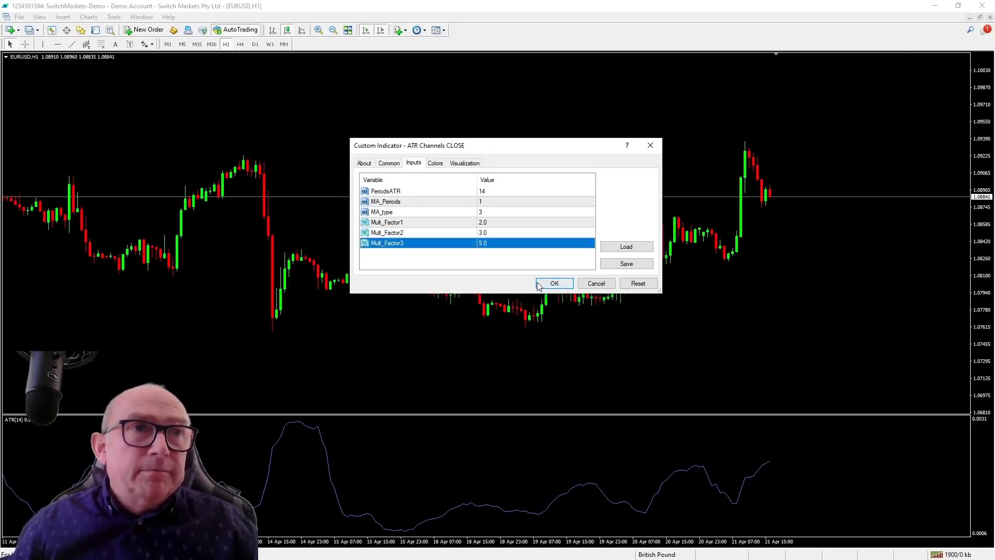
left_click(554, 283)
Step: Inspect the values of the ATR channel bands at the latest candle, with all bands fitted on the price scale
left_click_drag(985, 296, 984, 324)
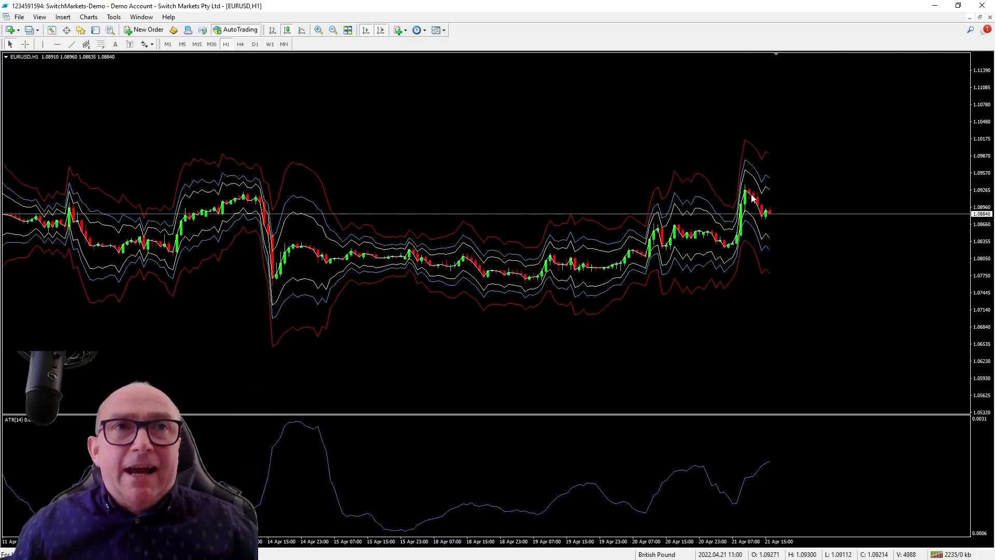
mouse_move(772, 193)
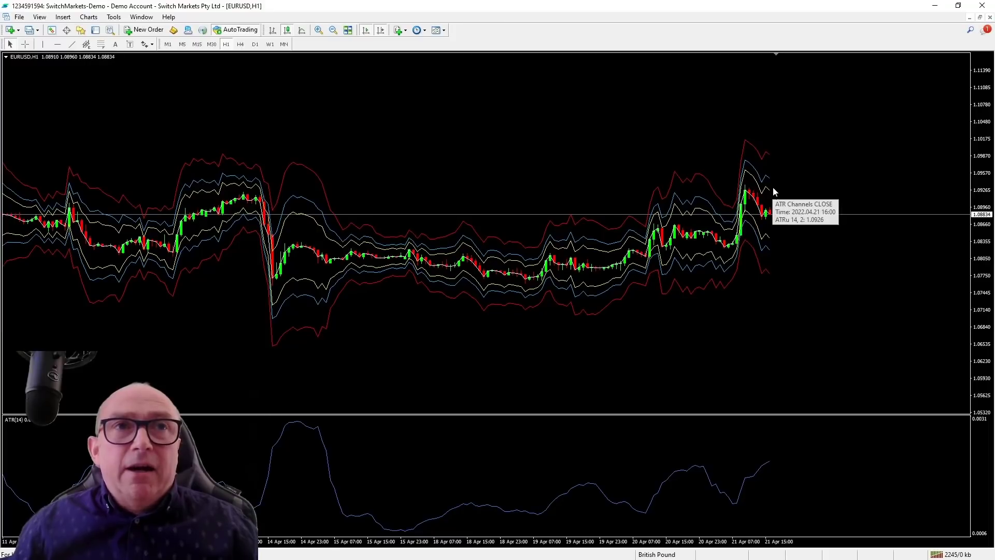
mouse_move(772, 217)
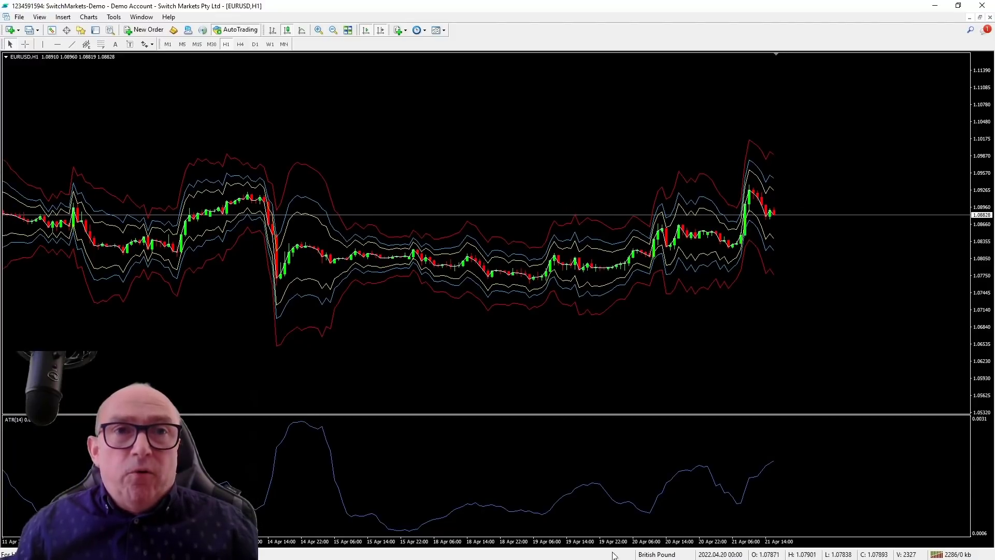
mouse_move(608, 542)
left_mouse_down()
mouse_move(565, 545)
mouse_move(615, 548)
mouse_move(608, 543)
left_mouse_up()
left_click_drag(983, 243, 984, 290)
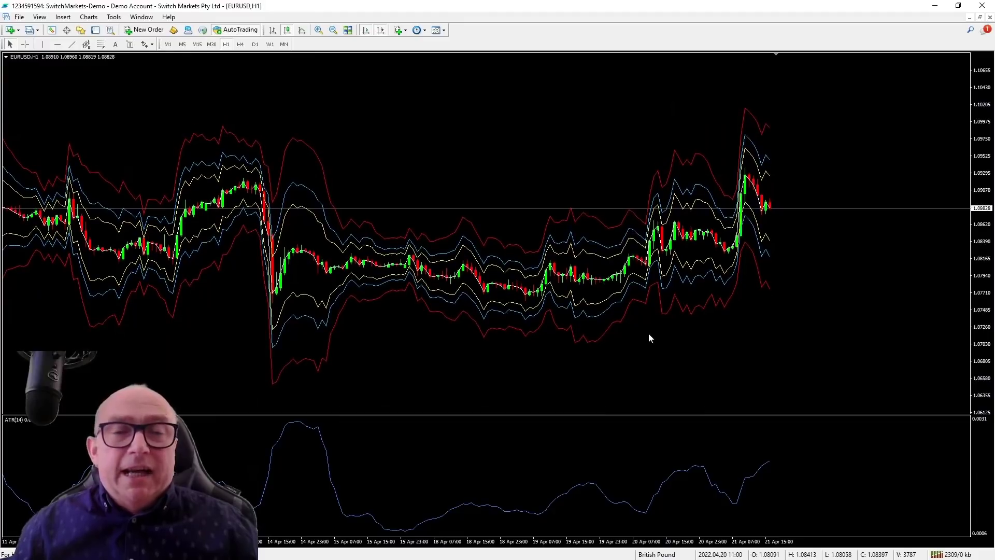